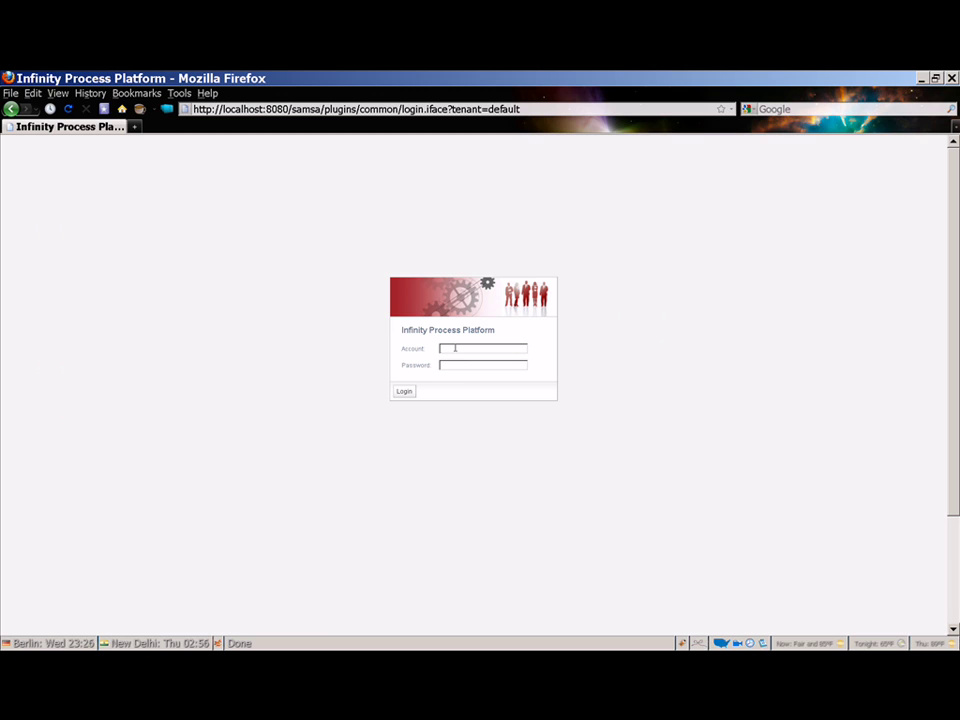
# - Sign in to the portal with the account name and password
pyautogui.write('motu••••••')
pyautogui.click(404, 391)
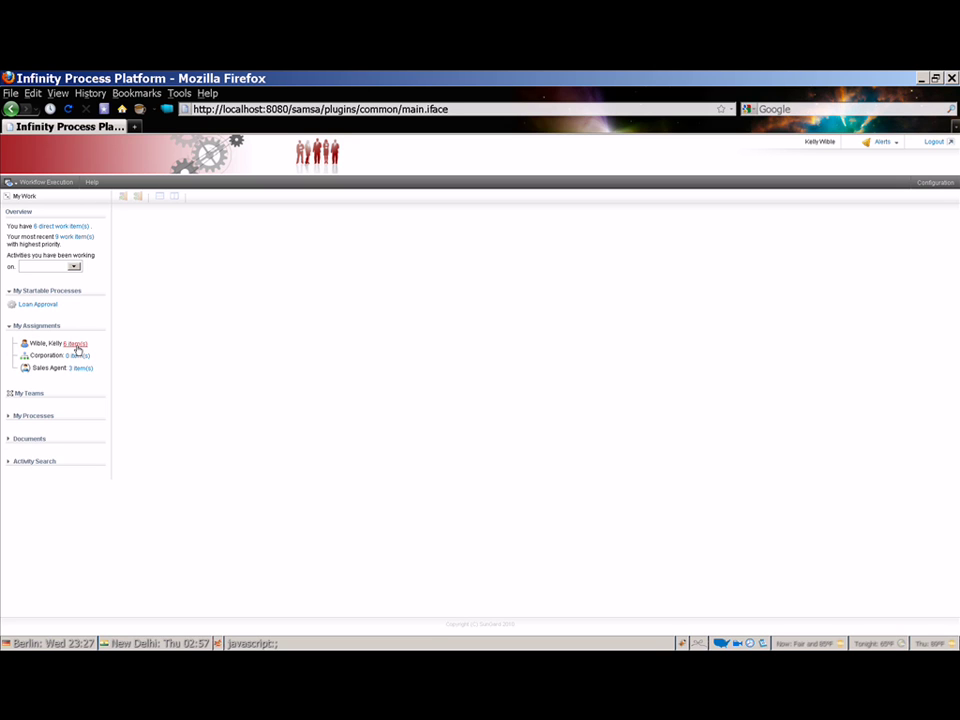
# - Open your worklist from the '6 item(s)' link under My Assignments
pyautogui.click(75, 344)
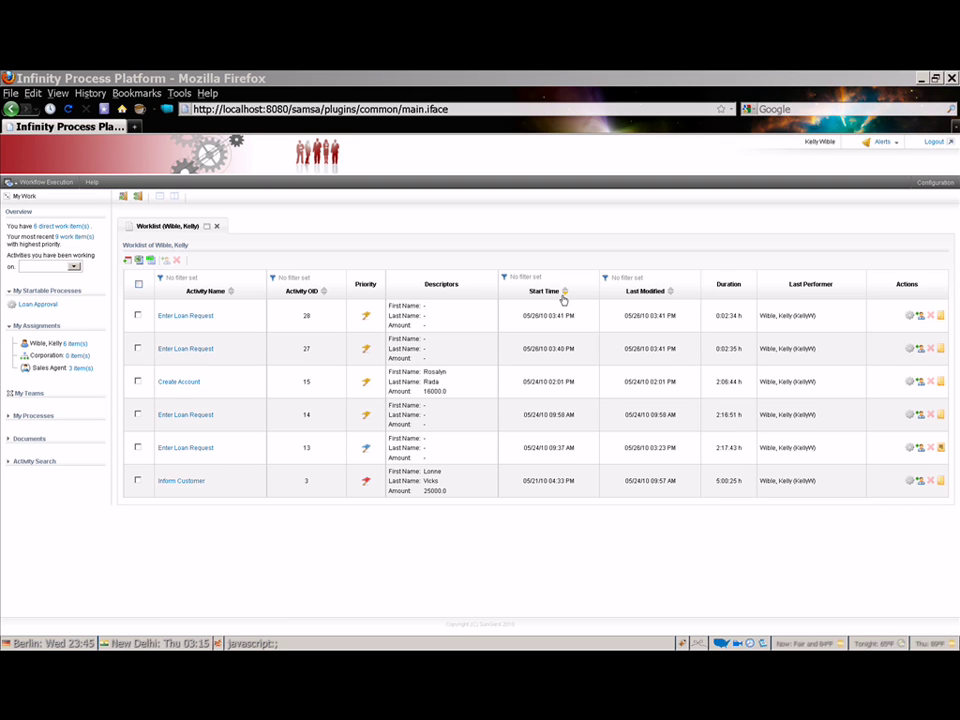
# - Sort the worklist by Start Time, then by Last Modified, oldest first
pyautogui.click(564, 292)
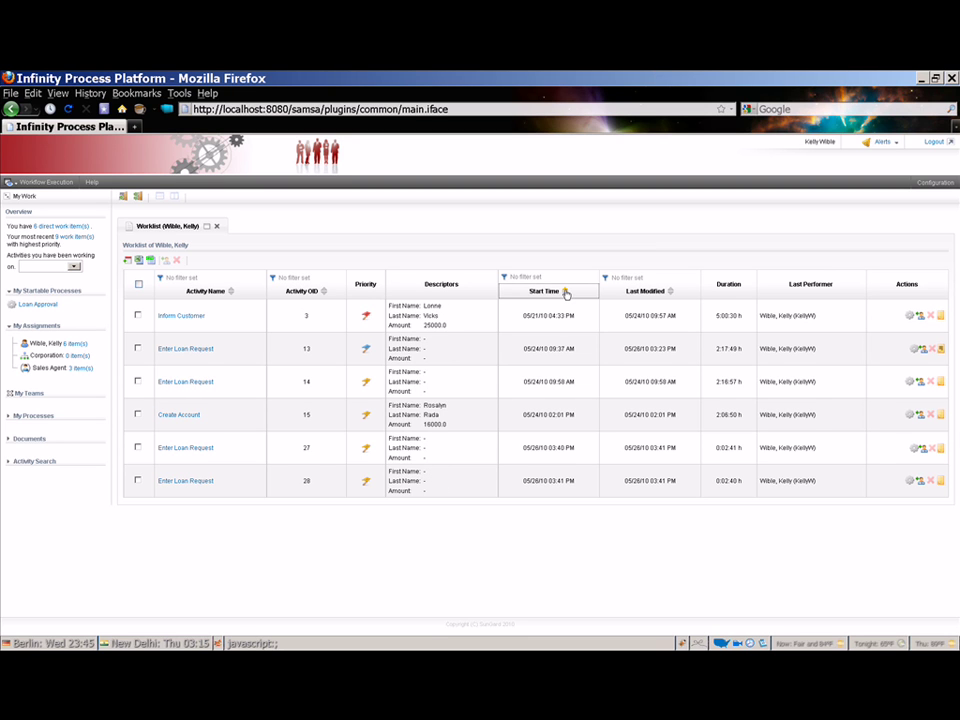
pyautogui.click(670, 293)
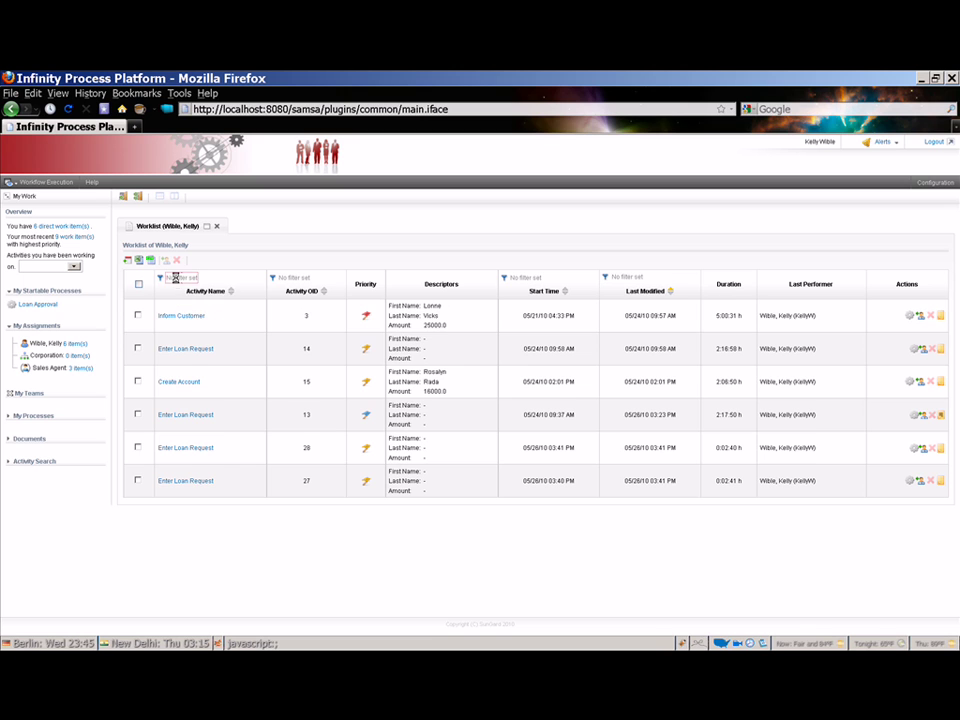
pyautogui.click(175, 278)
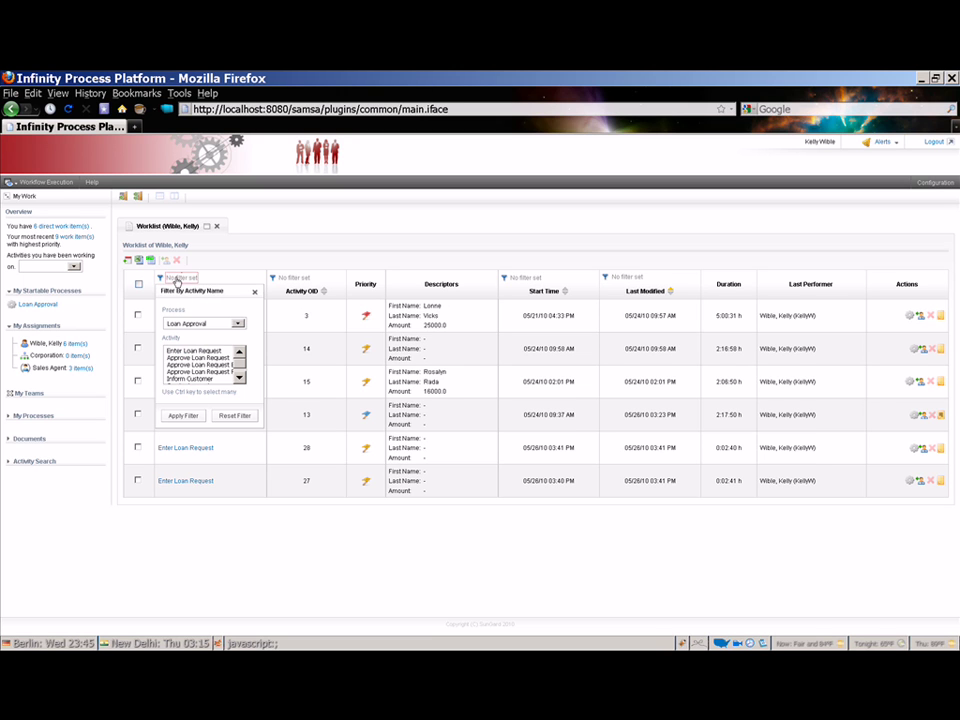
pyautogui.click(195, 353)
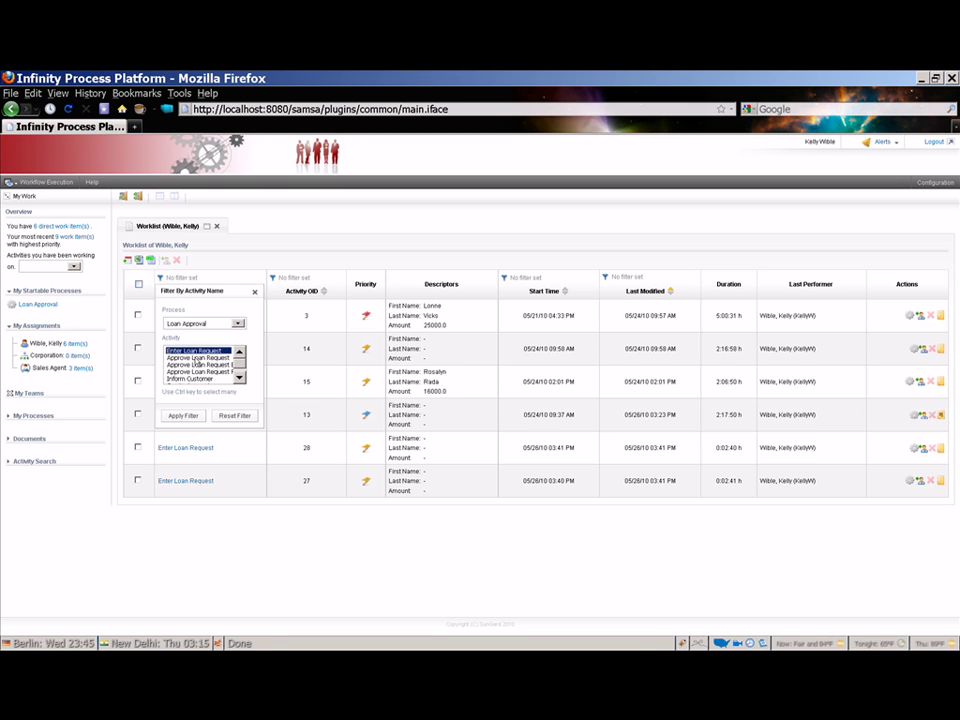
pyautogui.click(194, 415)
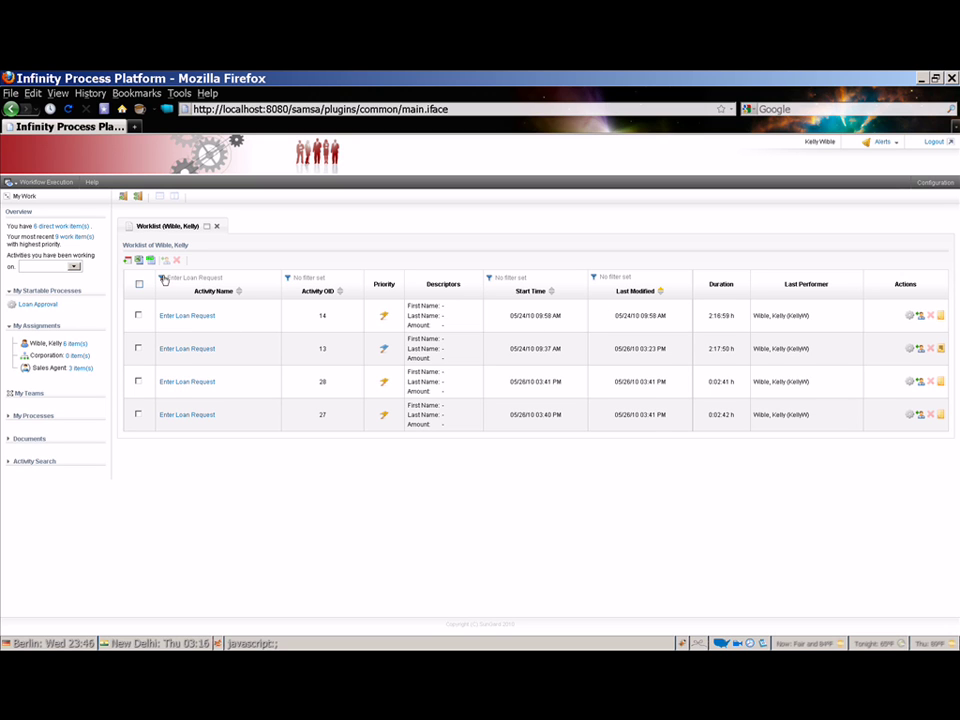
pyautogui.click(181, 314)
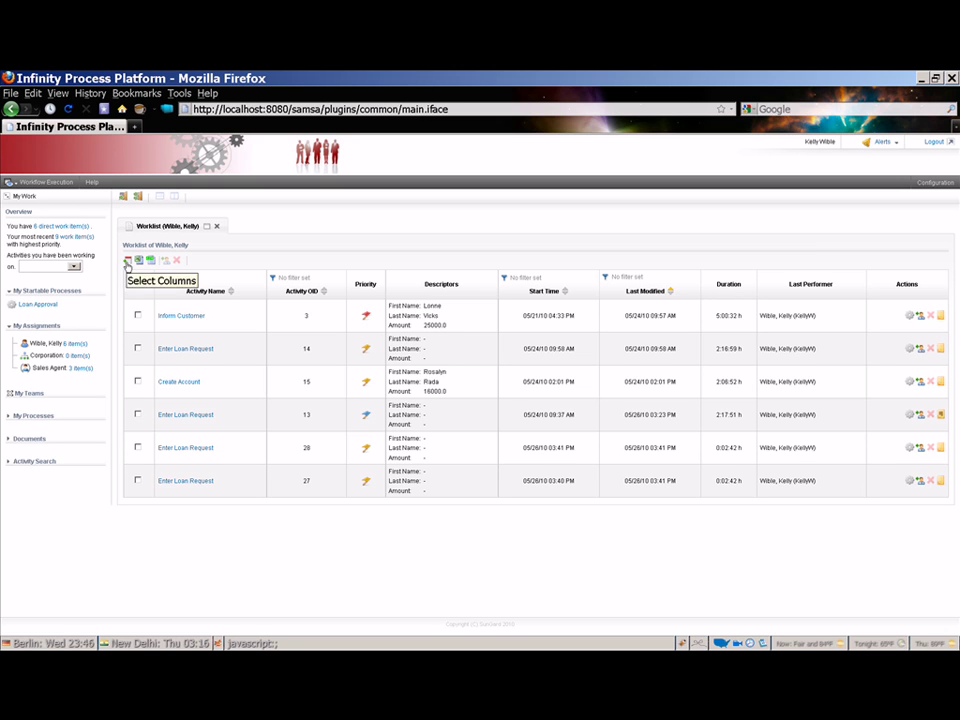
# - Hide Descriptors and add FirstName and LastName columns directly after Priority
pyautogui.click(127, 262)
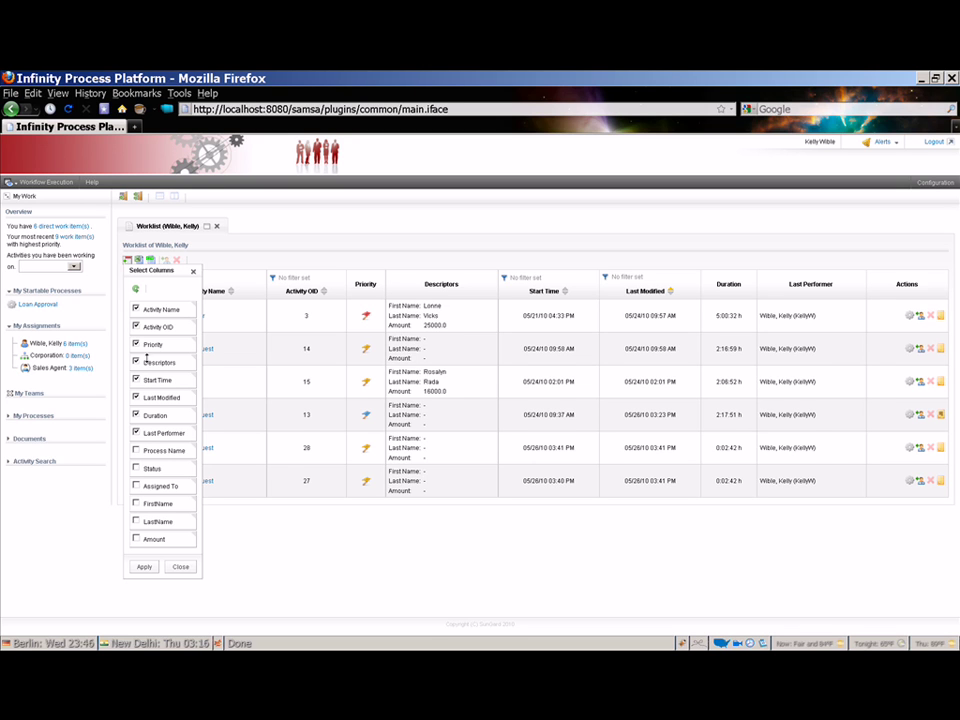
pyautogui.click(137, 364)
pyautogui.click(136, 503)
pyautogui.click(137, 520)
pyautogui.moveTo(164, 507); pyautogui.dragTo(154, 372)
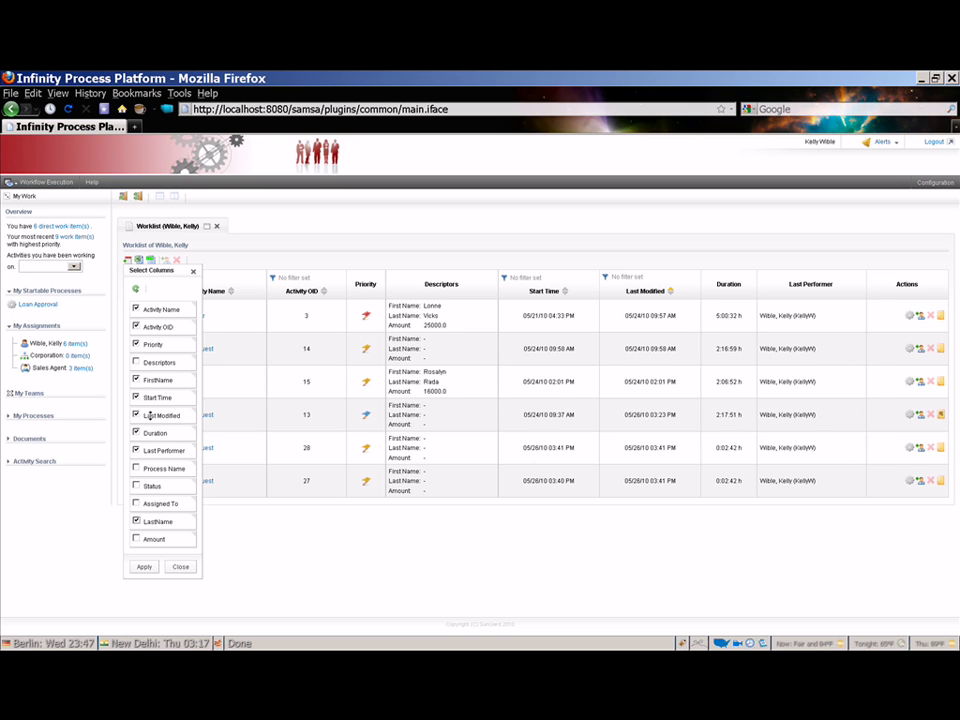
pyautogui.moveTo(136, 528); pyautogui.dragTo(160, 397)
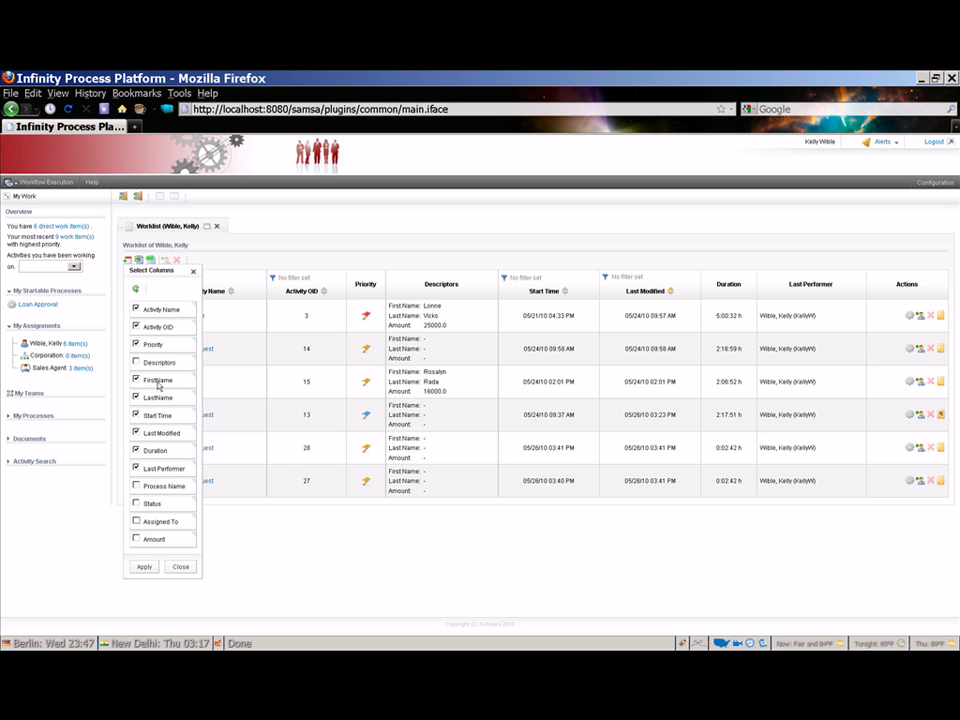
pyautogui.click(148, 567)
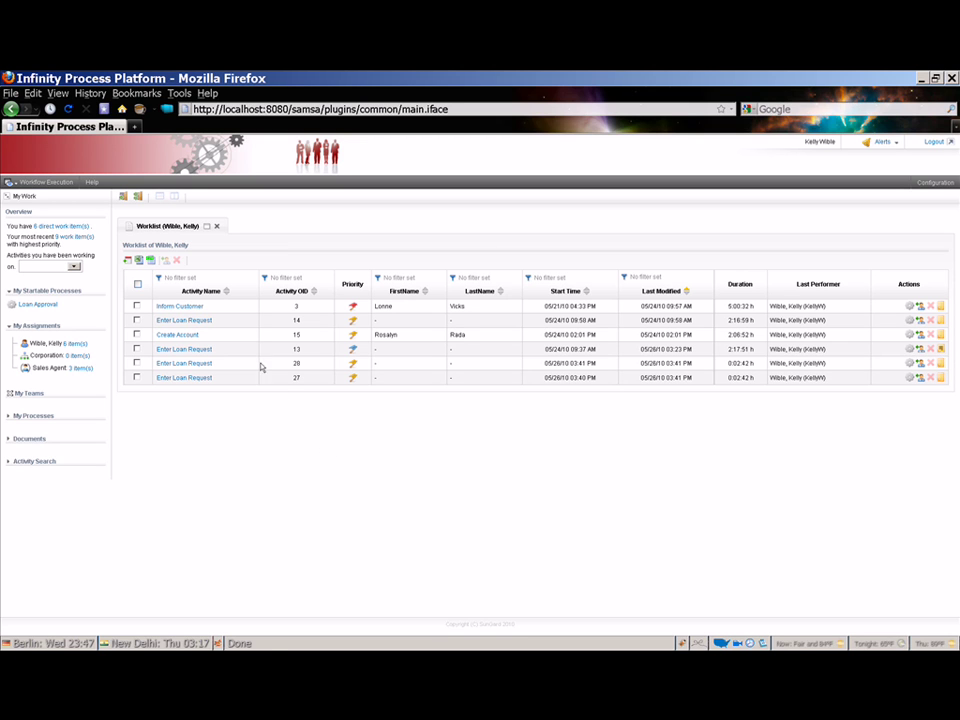
# - Activate the Enter Loan Request activity with OID 14
pyautogui.click(197, 322)
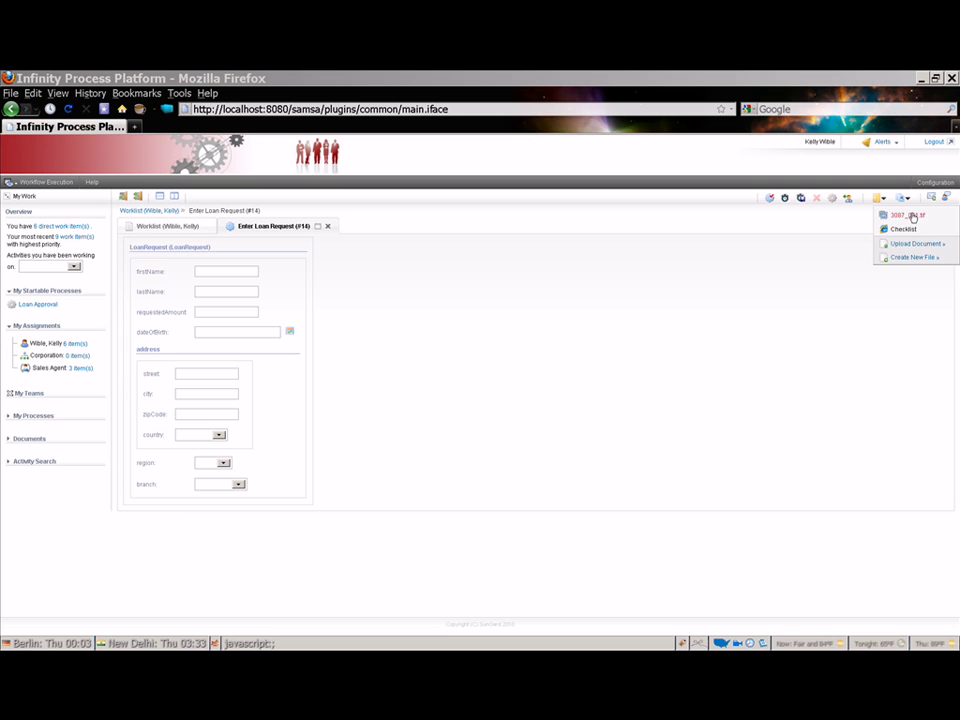
# - Open the attached 3087_001.tif scan and view it full screen
pyautogui.click(915, 217)
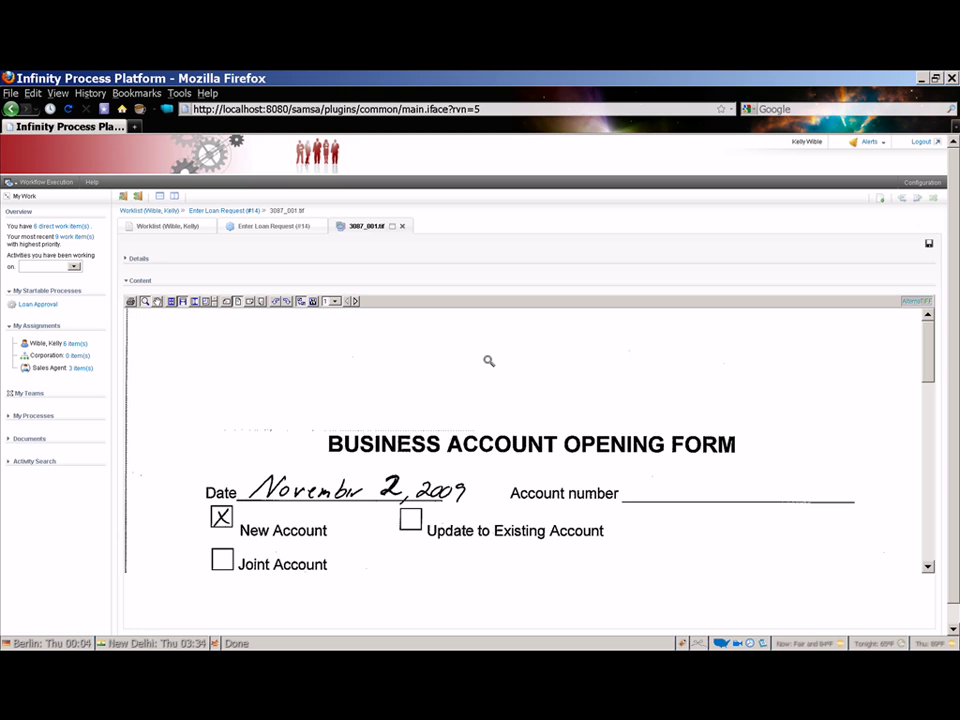
pyautogui.click(395, 225)
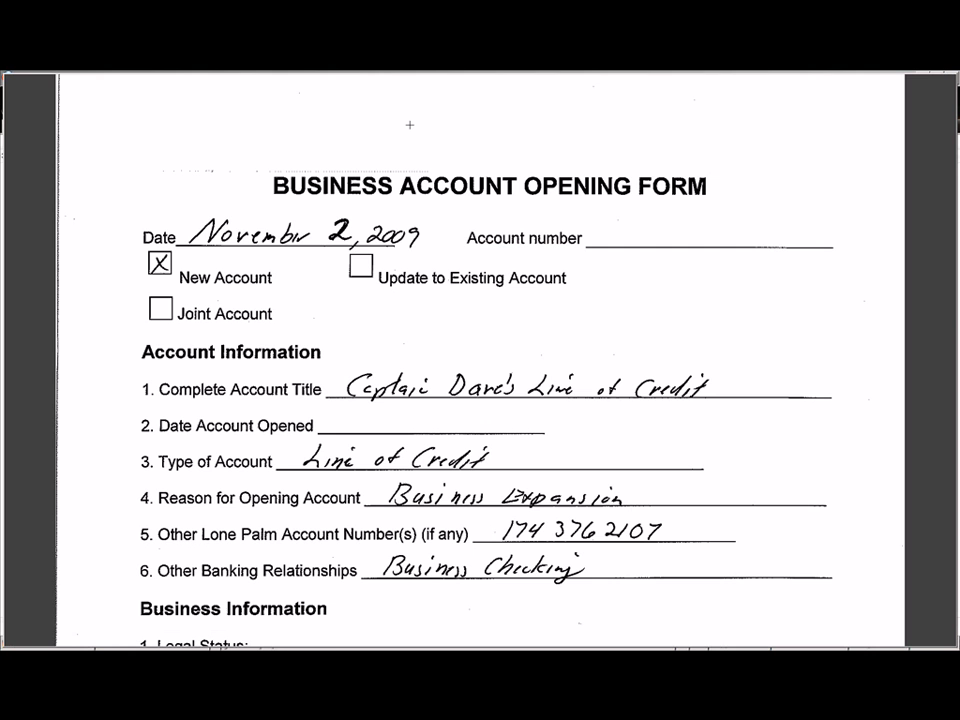
# - Scroll through the full-screen 3087_001.tif form, then exit full-screen mode
pyautogui.scroll(-3, 480, 360)
pyautogui.scroll(3, 480, 360)
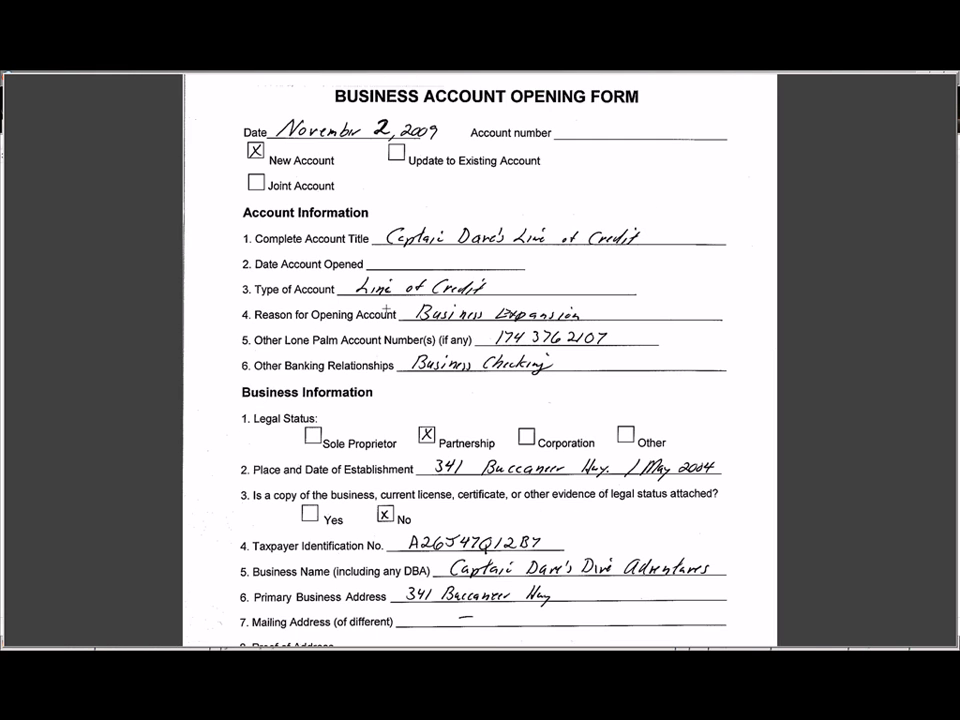
pyautogui.scroll(-3, 386, 310)
pyautogui.press('Escape')
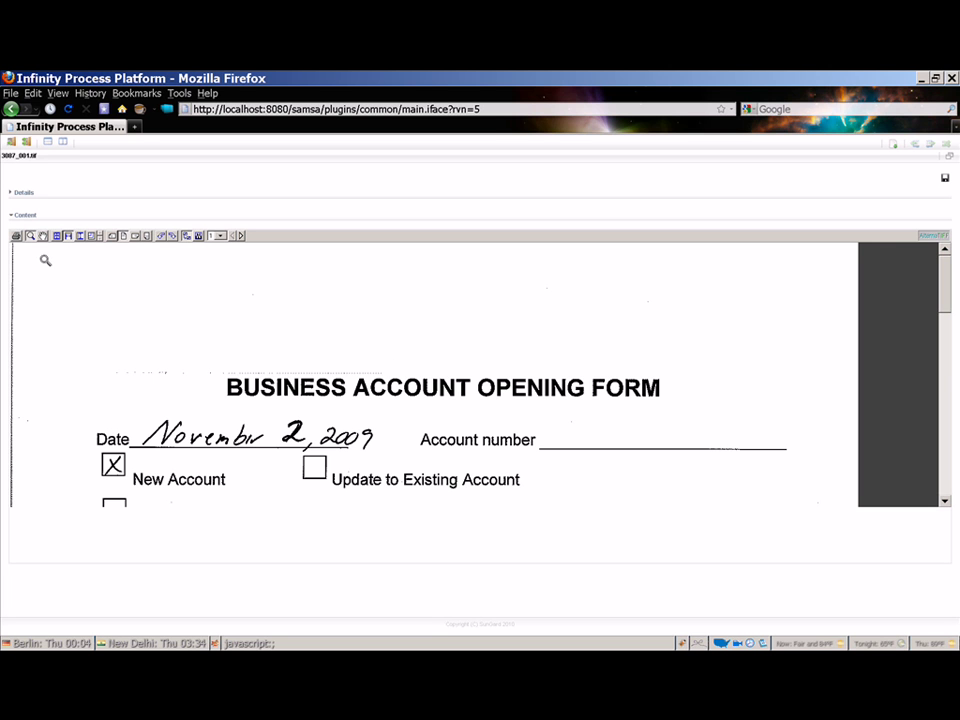
# - View the form at Fit to page, Fit to width, Fit to height, then fixed 100%
pyautogui.scroll(-5, 218, 370)
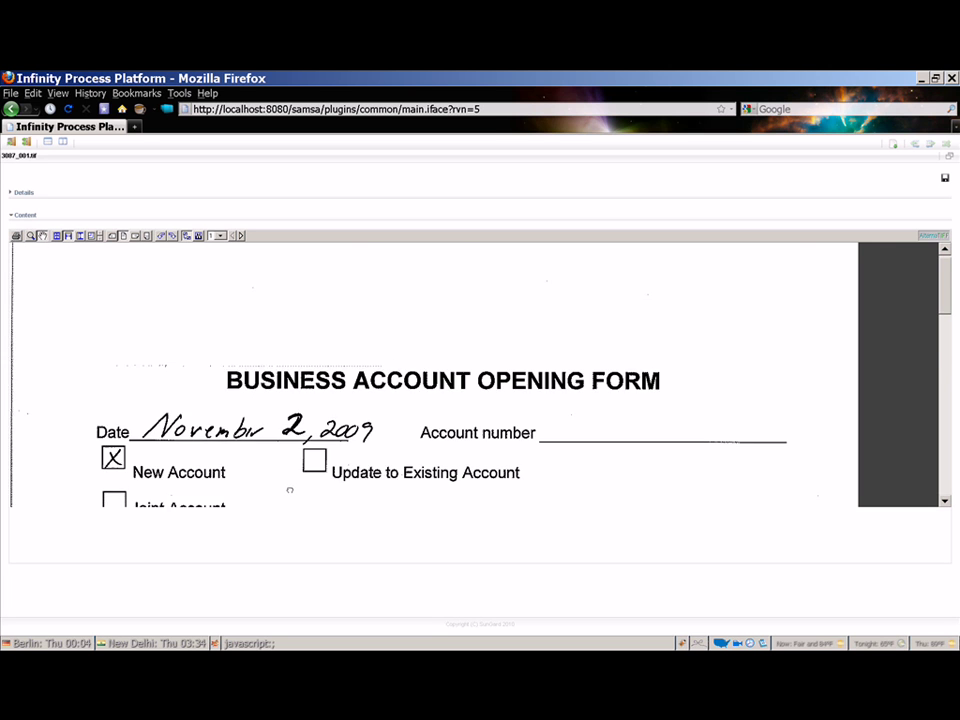
pyautogui.scroll(4, 295, 357)
pyautogui.scroll(-4, 315, 467)
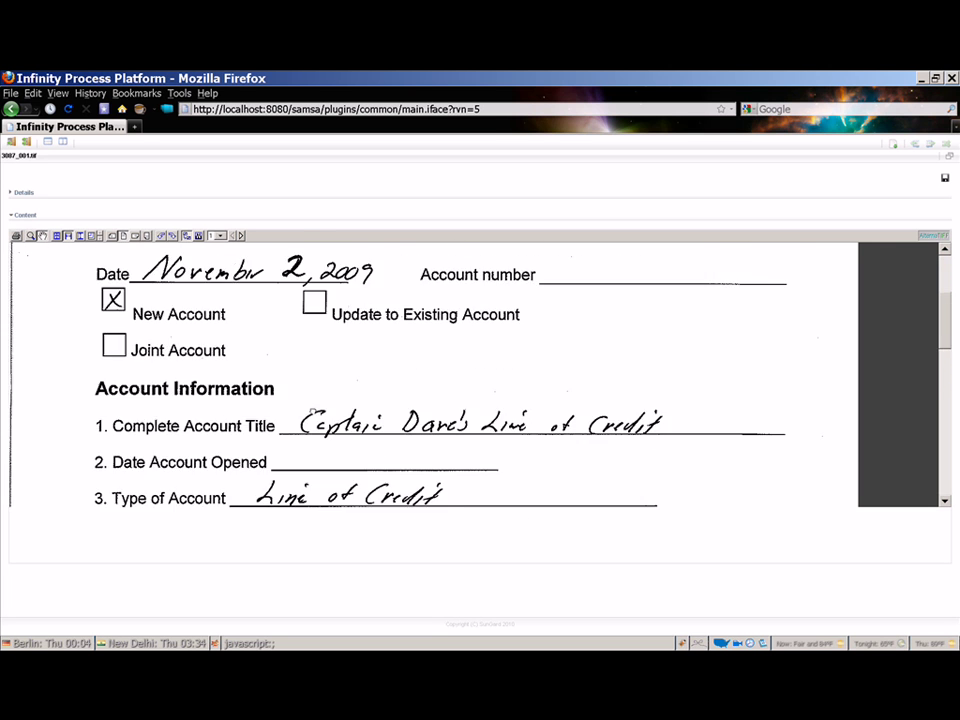
pyautogui.scroll(5, 309, 371)
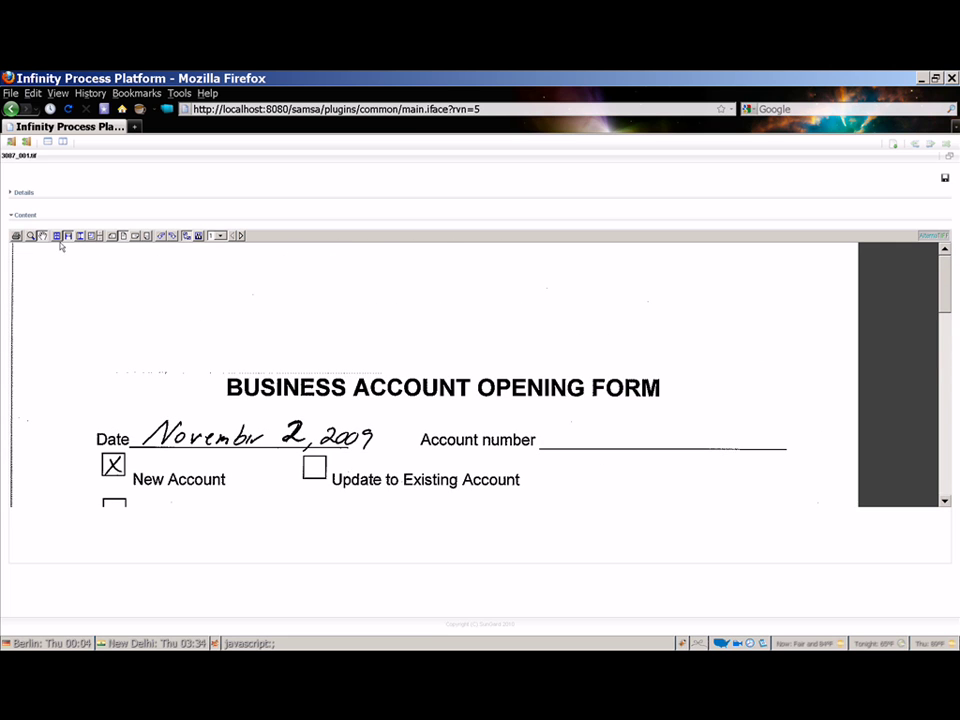
pyautogui.click(56, 237)
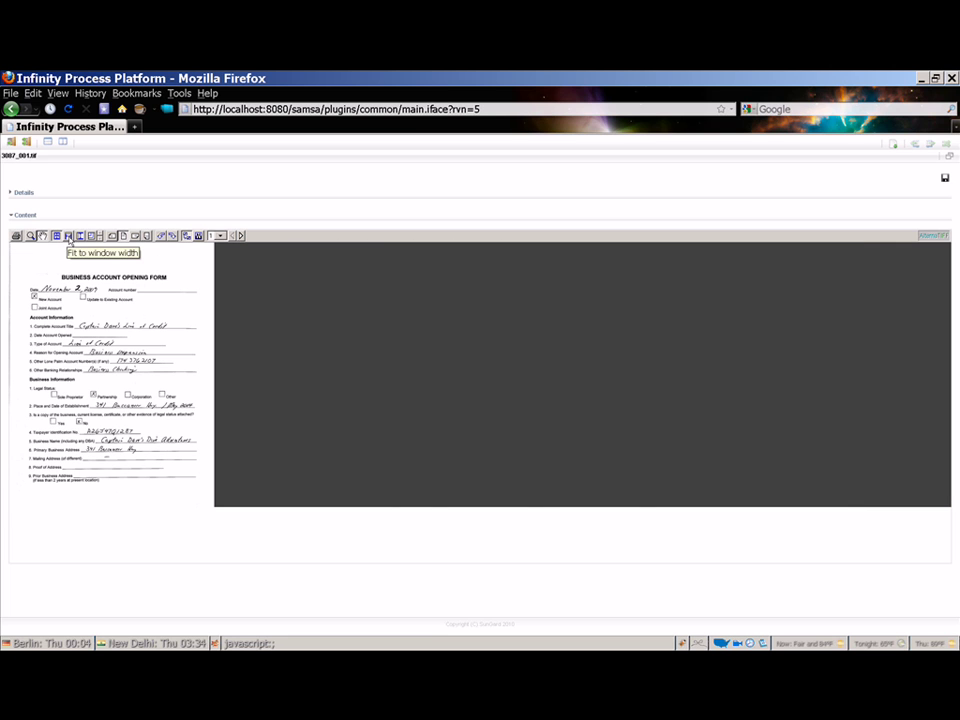
pyautogui.click(68, 237)
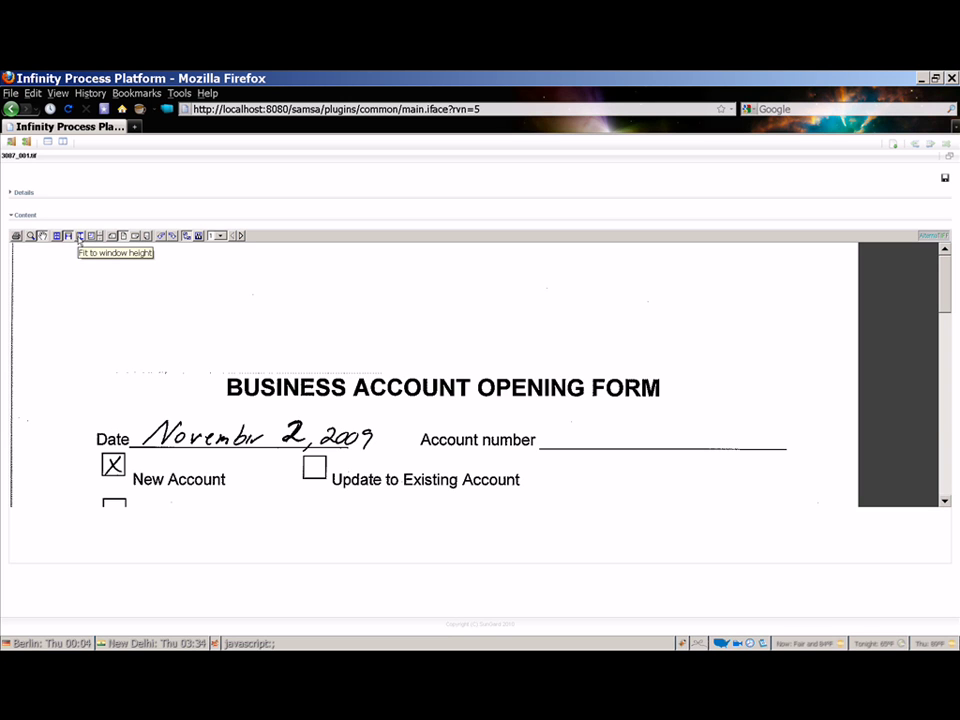
pyautogui.click(80, 237)
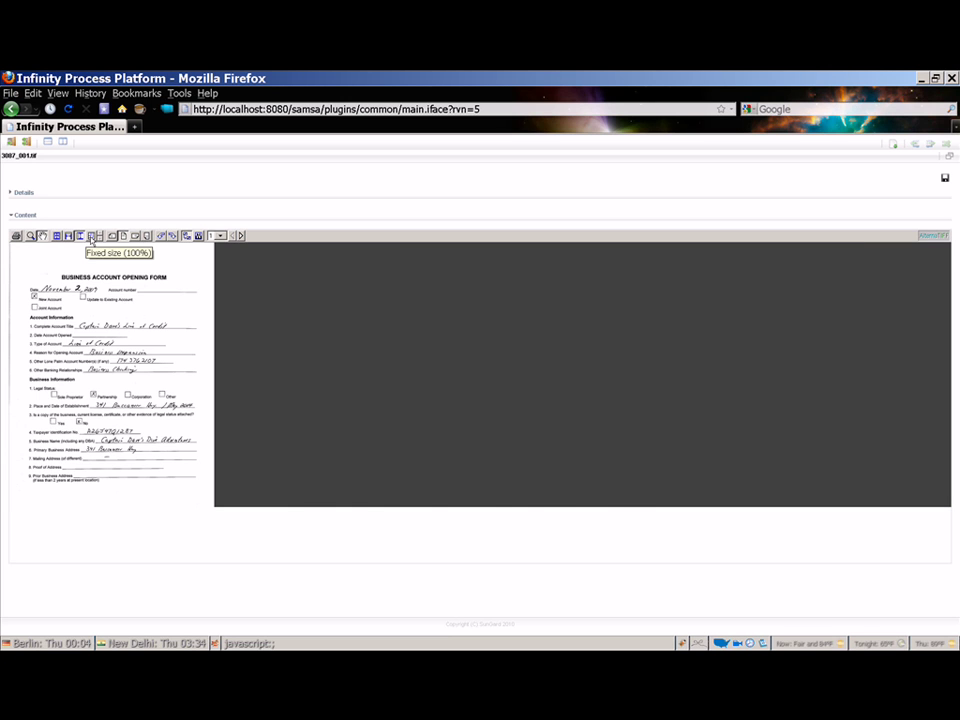
pyautogui.click(92, 237)
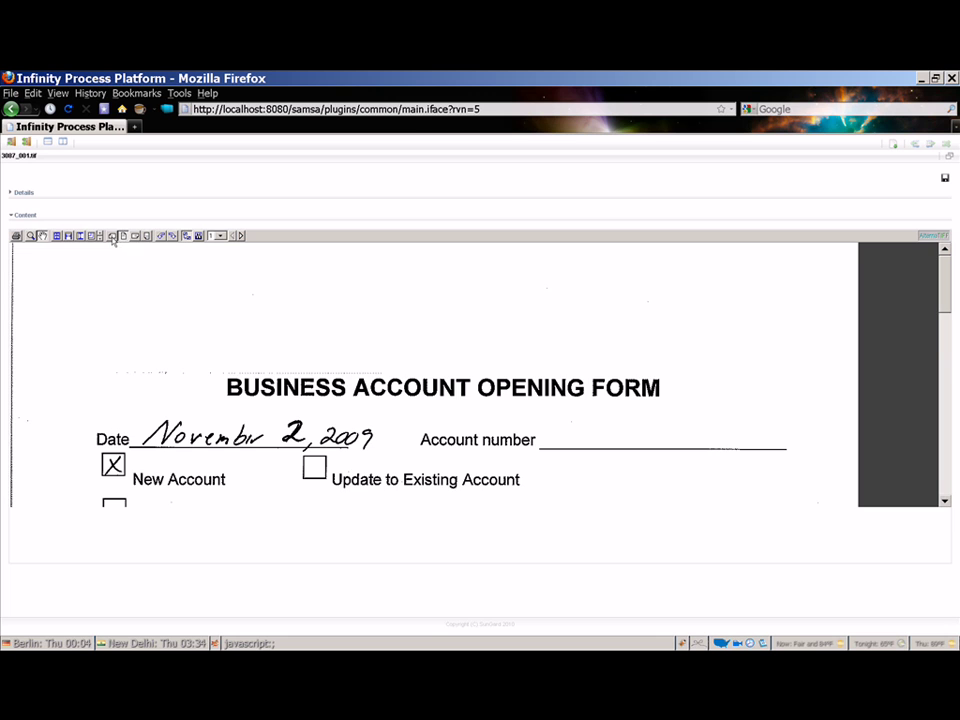
# - Rotate the form right, 180° and left, restore upright orientation, and smooth the image
pyautogui.click(113, 237)
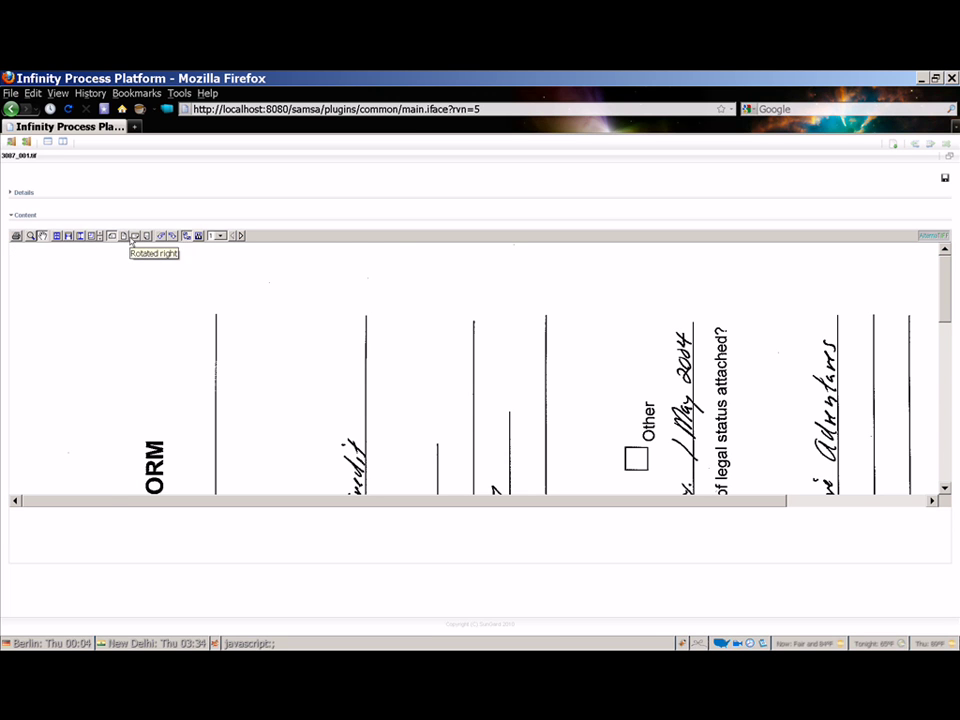
pyautogui.click(132, 237)
pyautogui.click(146, 237)
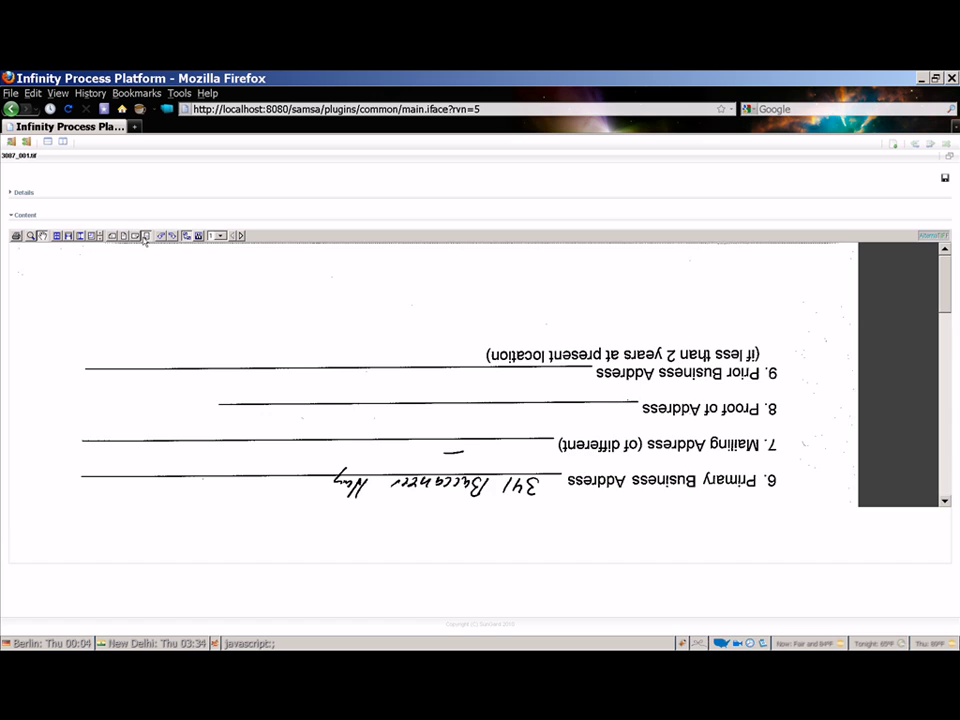
pyautogui.click(124, 237)
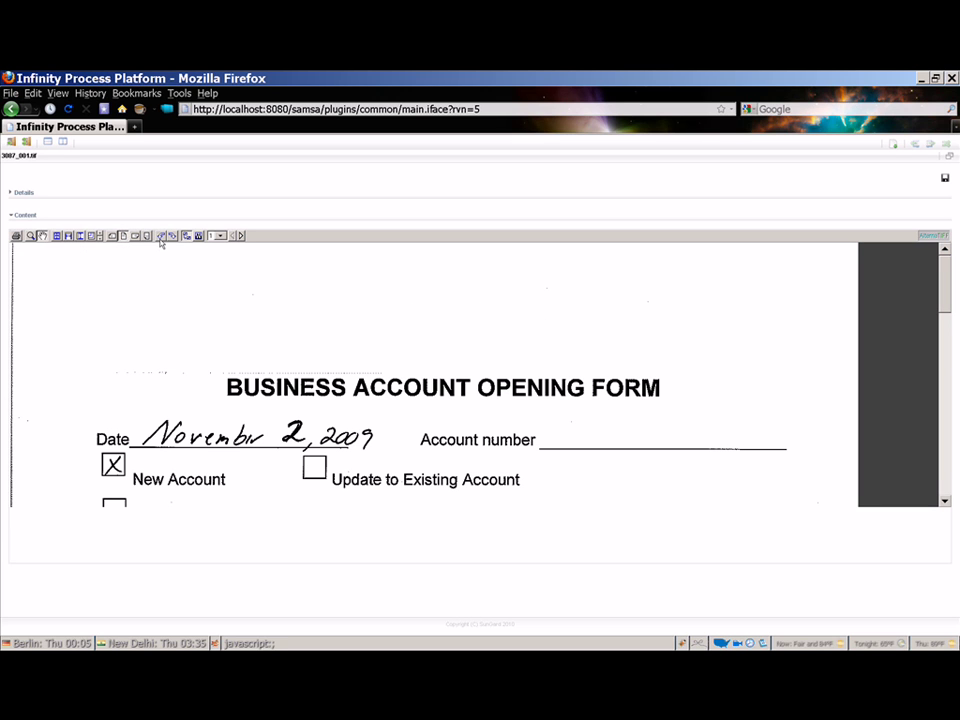
pyautogui.click(160, 237)
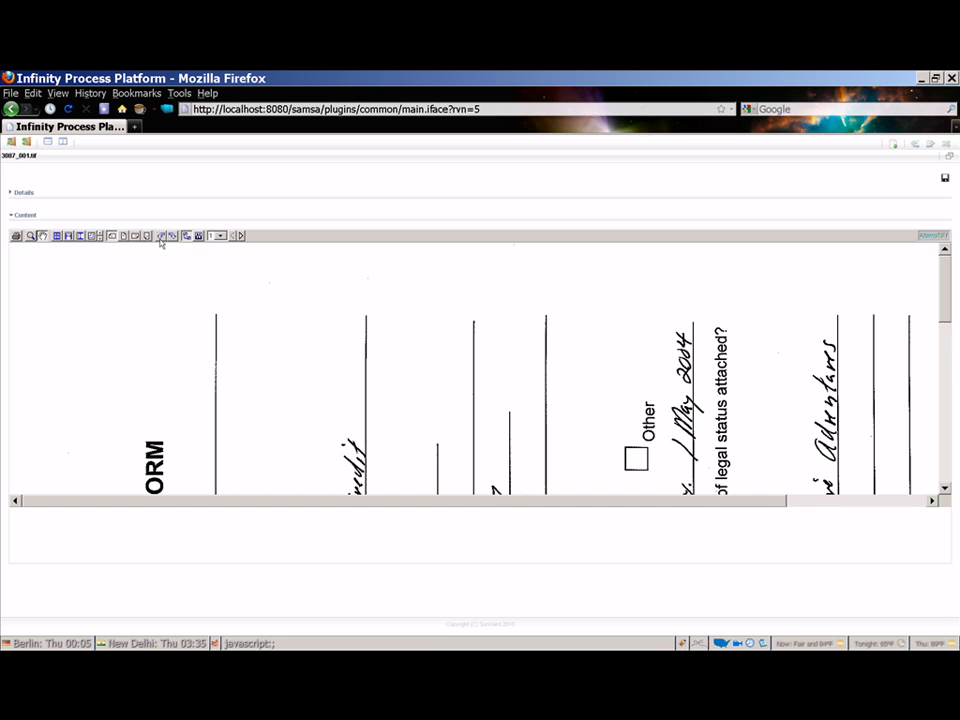
pyautogui.click(173, 237)
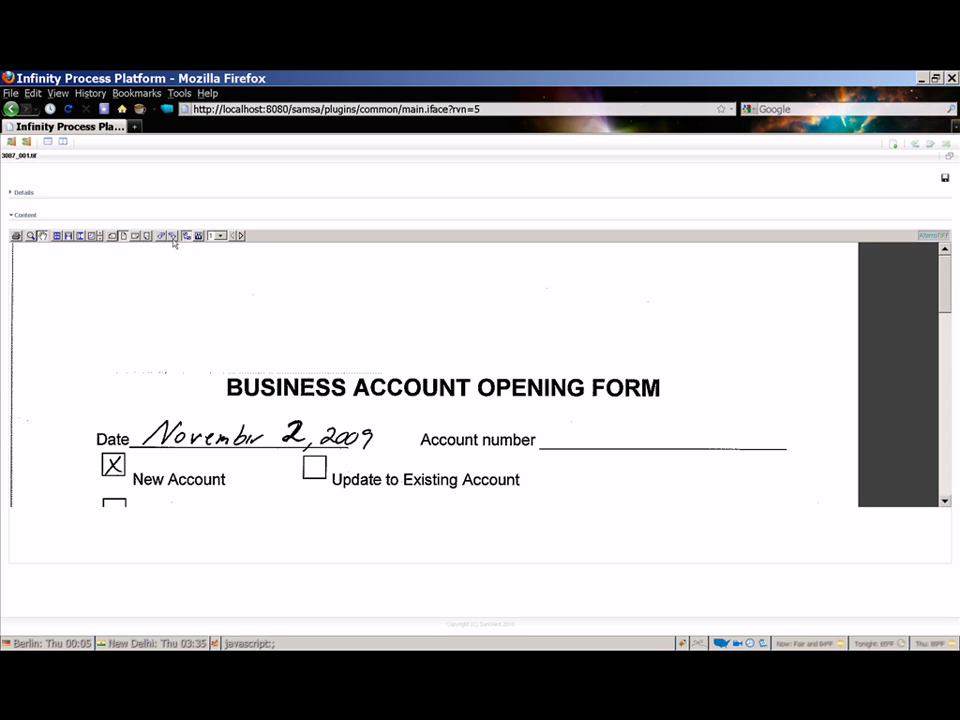
pyautogui.click(188, 237)
# - Invert the 3087_001.tif form to a negative image, white text on black
pyautogui.click(197, 237)
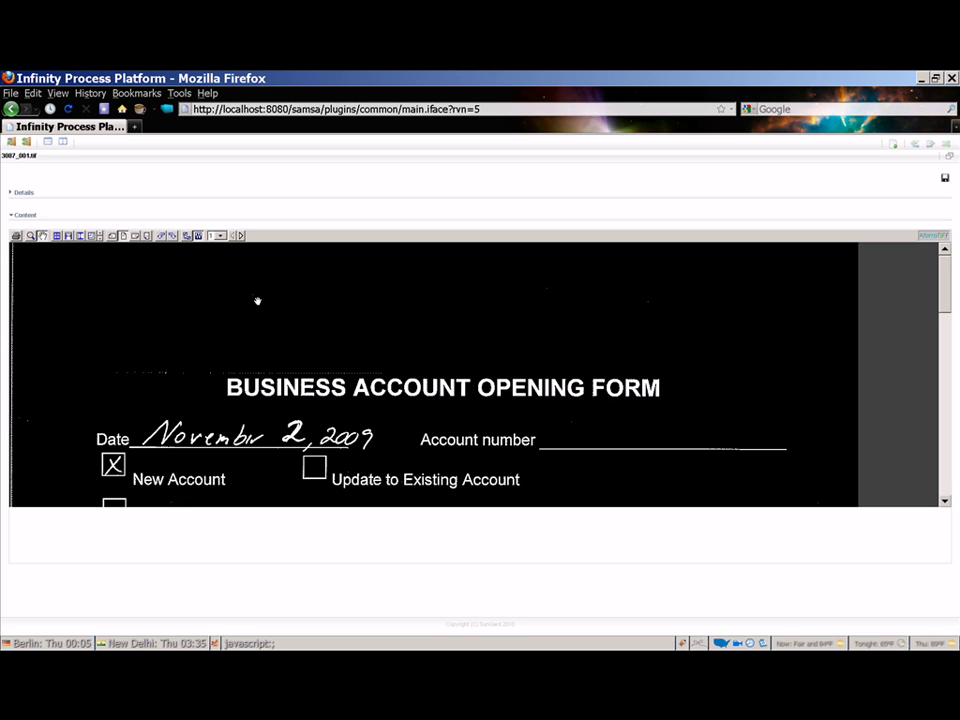
# - Expand the 3087_001.tif Details metadata, then restore the regular portal layout
pyautogui.click(21, 193)
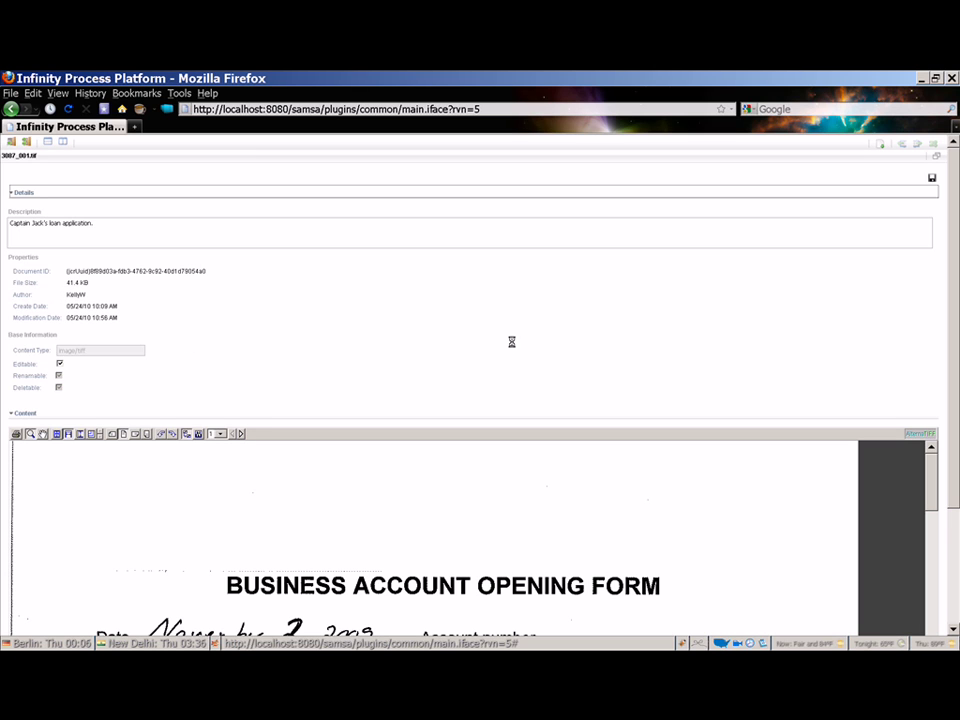
pyautogui.click(929, 157)
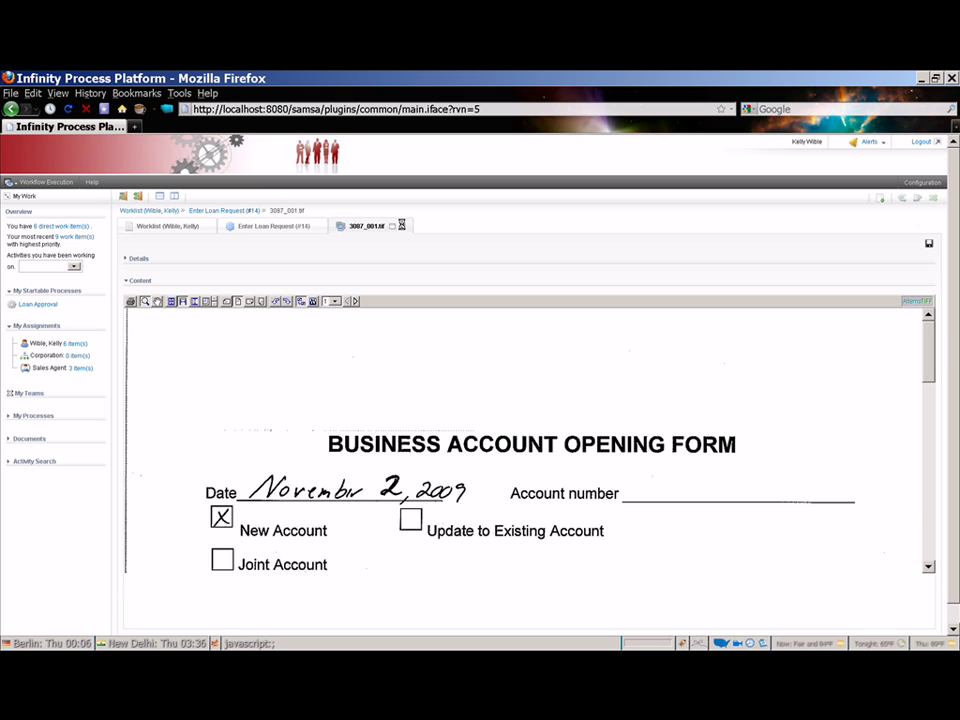
# - Close the 3087_001.tif document to return to the empty Enter Loan Request #14 form
pyautogui.click(401, 225)
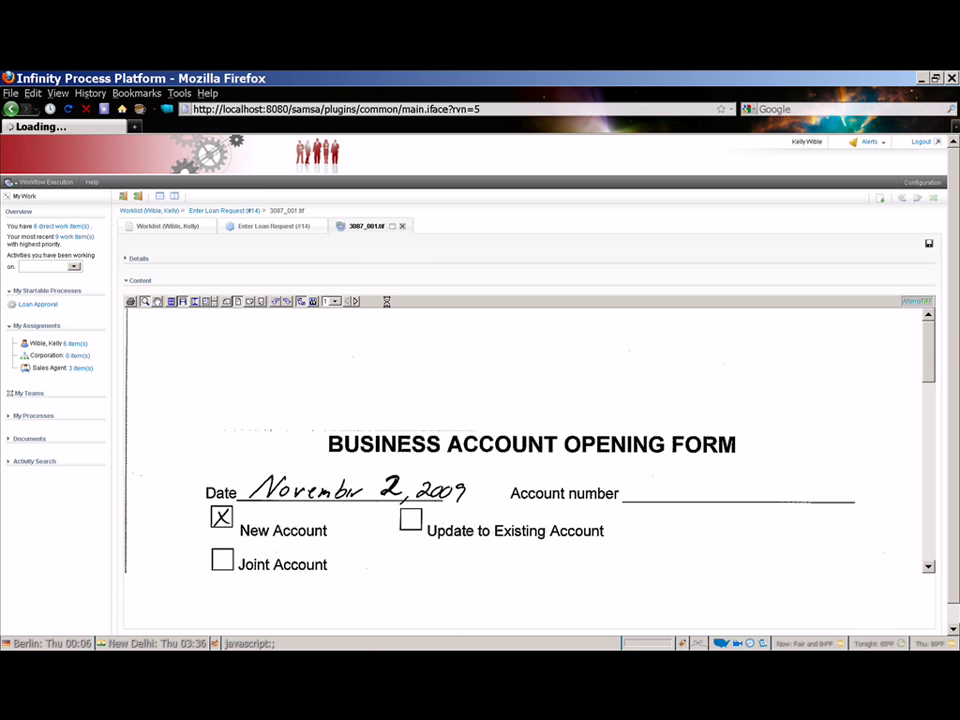
pyautogui.click(208, 270)
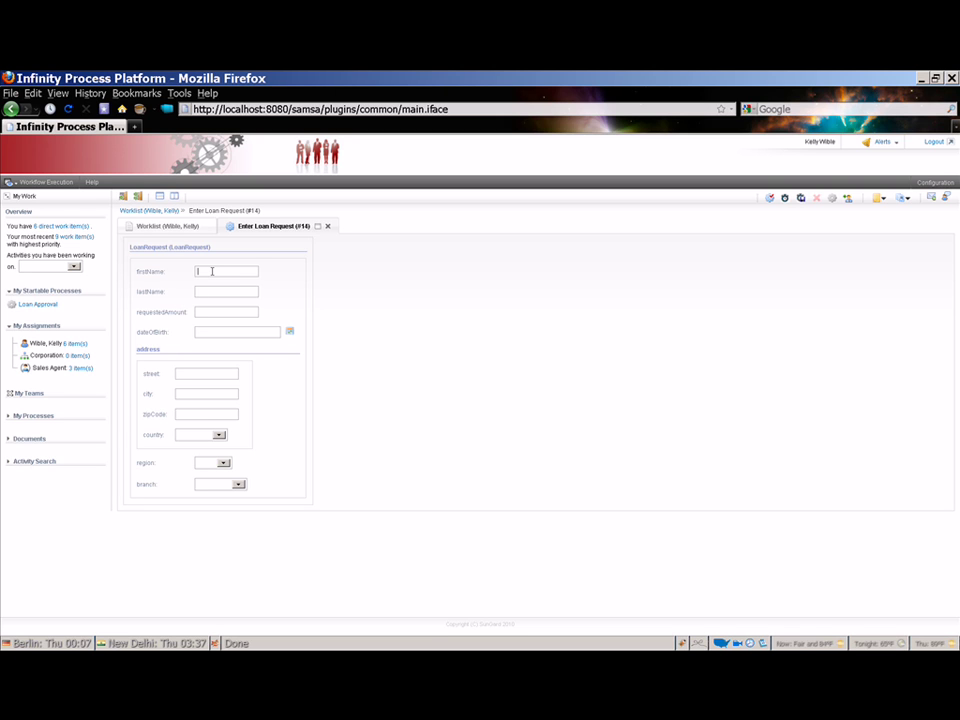
# - Enter the applicant's first and last name and a requested amount of 3000.0
pyautogui.write('Captn')
pyautogui.click(214, 289)
pyautogui.write('Dave')
pyautogui.click(223, 314)
pyautogui.write('30000')
# - Fill in the applicant's street address, city and zip code
pyautogui.click(226, 332)
pyautogui.click(205, 375)
pyautogui.write('351 Buccaneer Hwy')
pyautogui.click(207, 391)
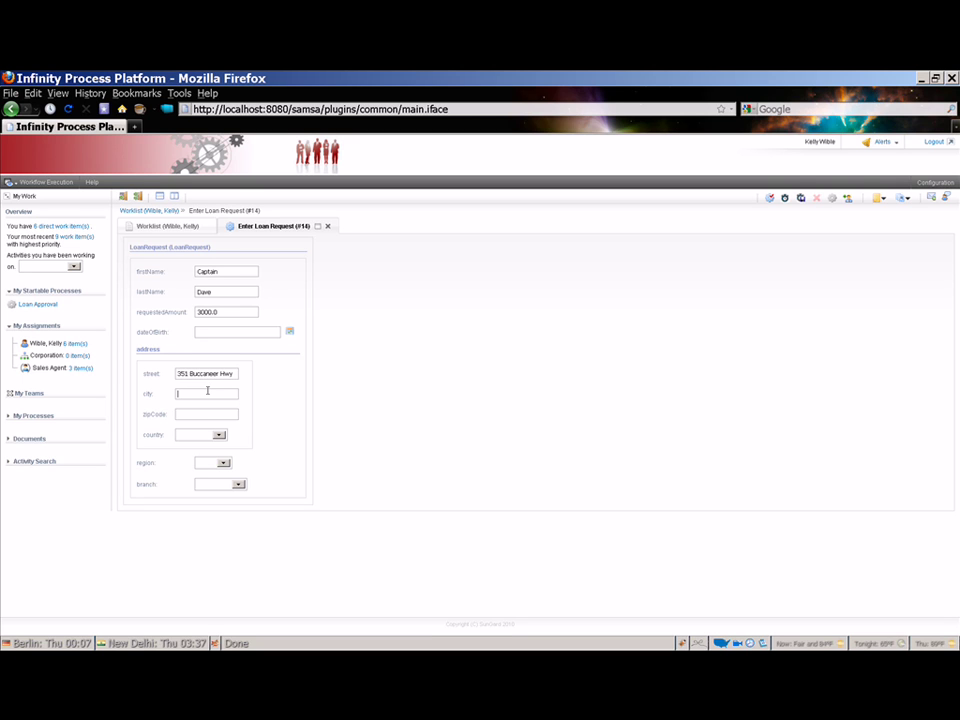
pyautogui.write('x')
pyautogui.press('BackSpace')
pyautogui.write('Marat')
pyautogui.write('hon Bay')
pyautogui.press('Tab')
pyautogui.write('32926')
# - Set the region to East and the branch to Upper East
pyautogui.click(219, 435)
pyautogui.click(225, 464)
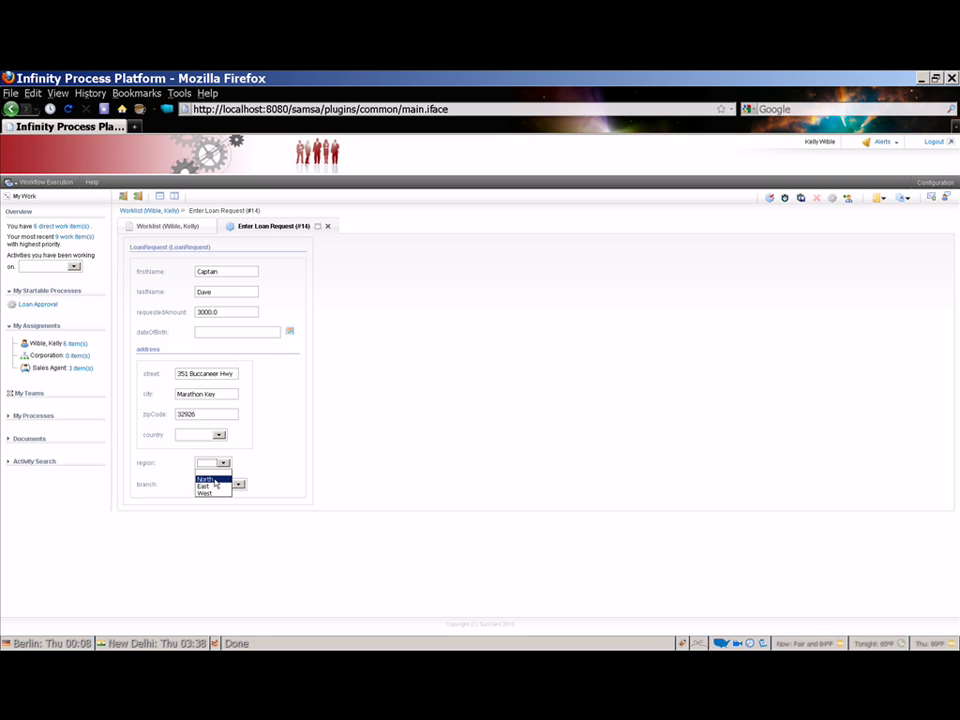
pyautogui.click(211, 486)
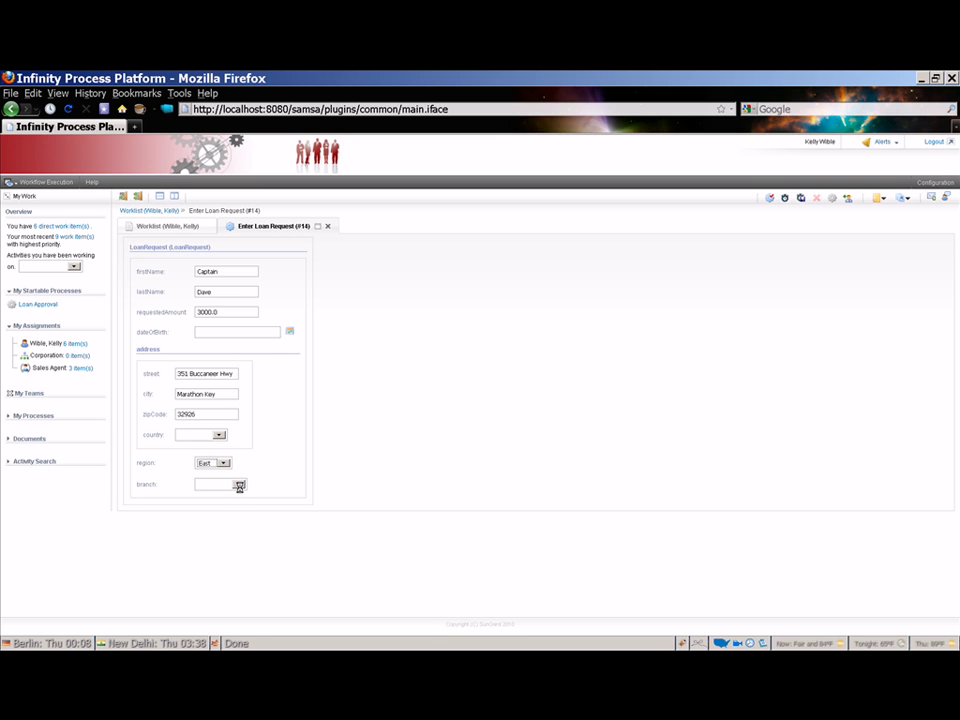
pyautogui.click(239, 485)
pyautogui.click(239, 486)
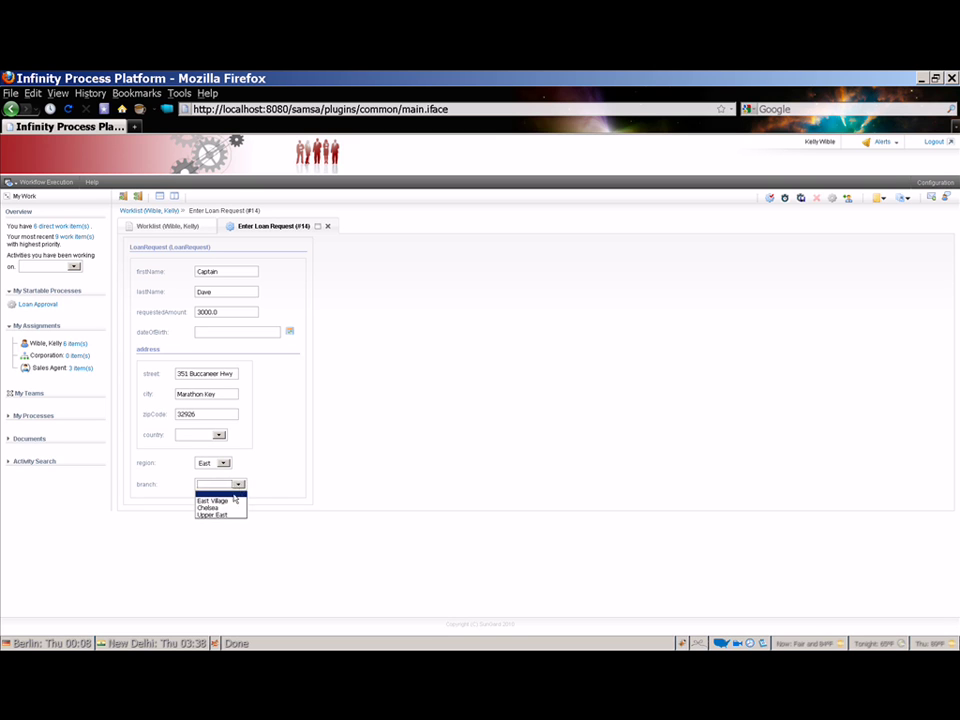
pyautogui.click(229, 514)
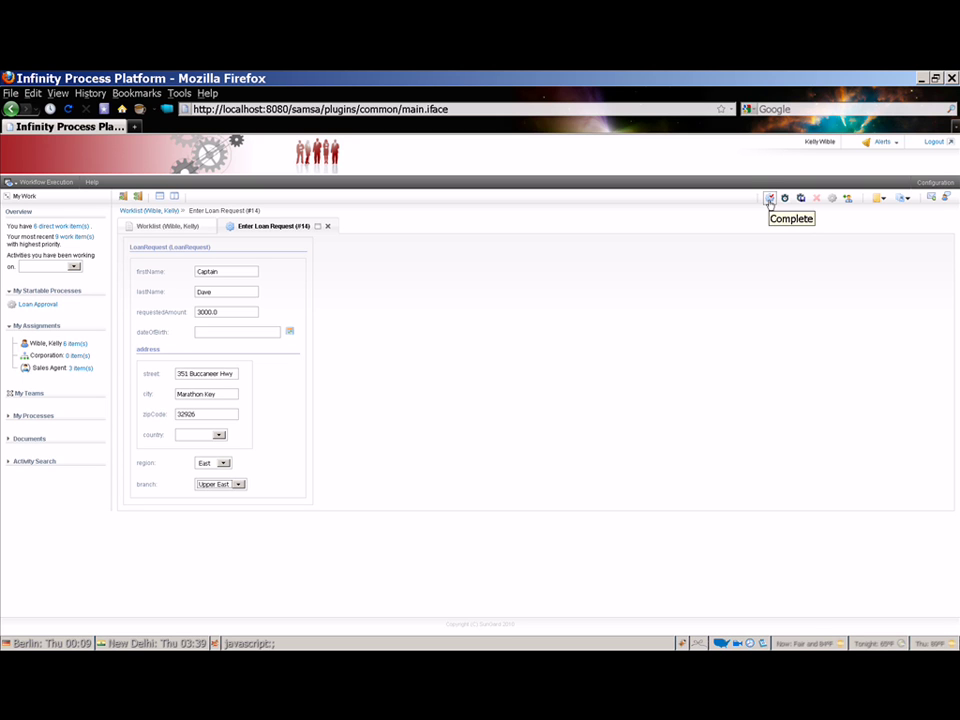
# - Complete the Enter Loan Request activity so the loan moves on to Approve Loan Request
pyautogui.click(769, 202)
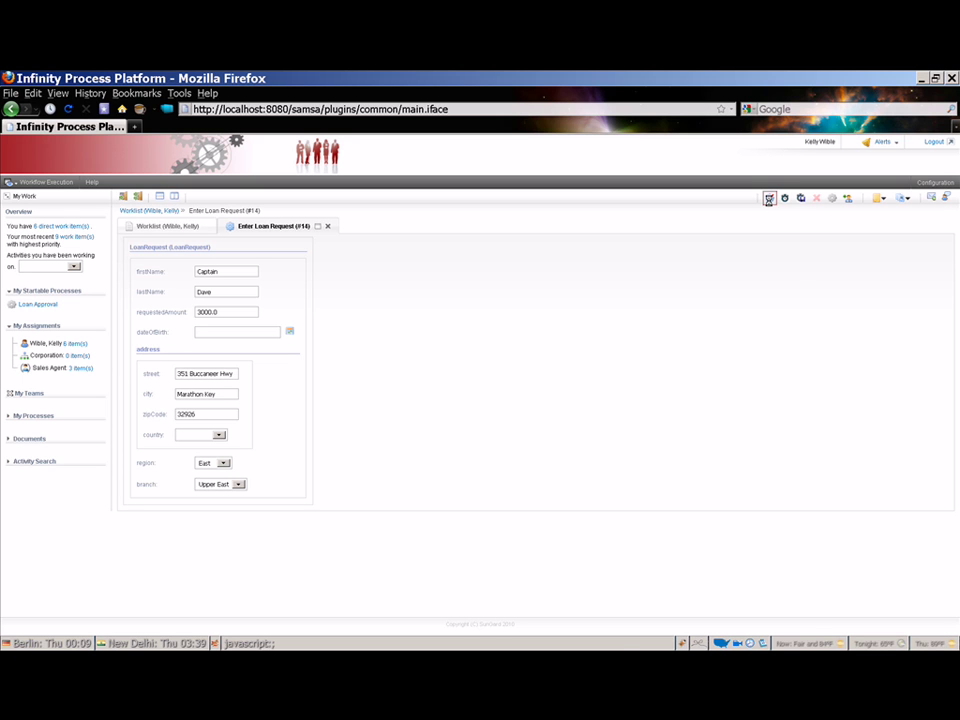